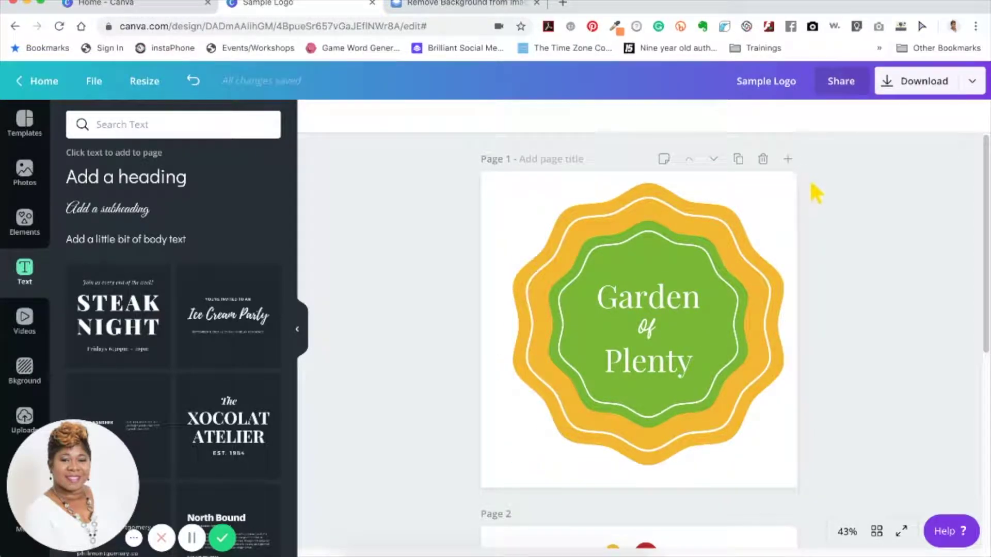
Download only Page 1 of the Garden of Plenty logo as a PNG.
{"action": "left_click", "coordinate": [885, 93]}
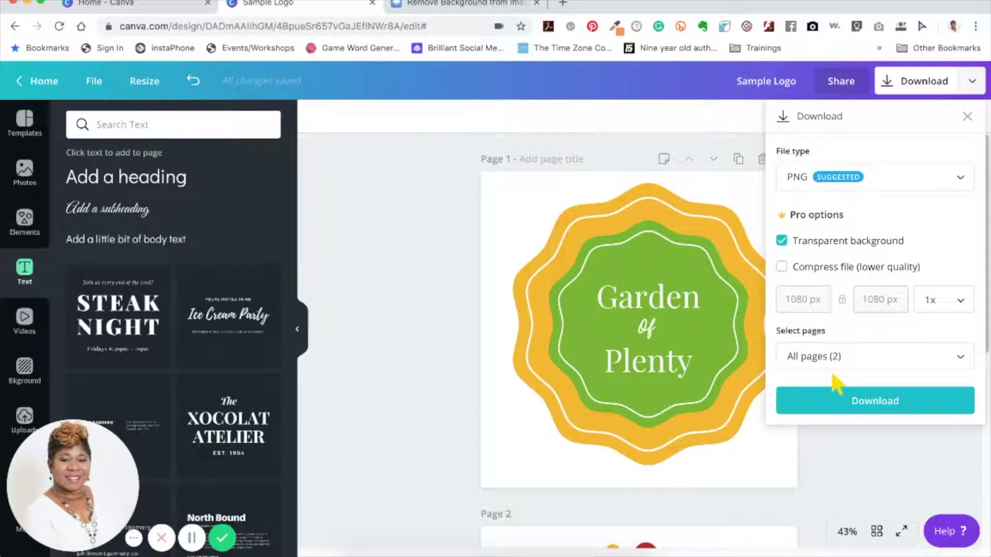
{"action": "left_click", "coordinate": [399, 186]}
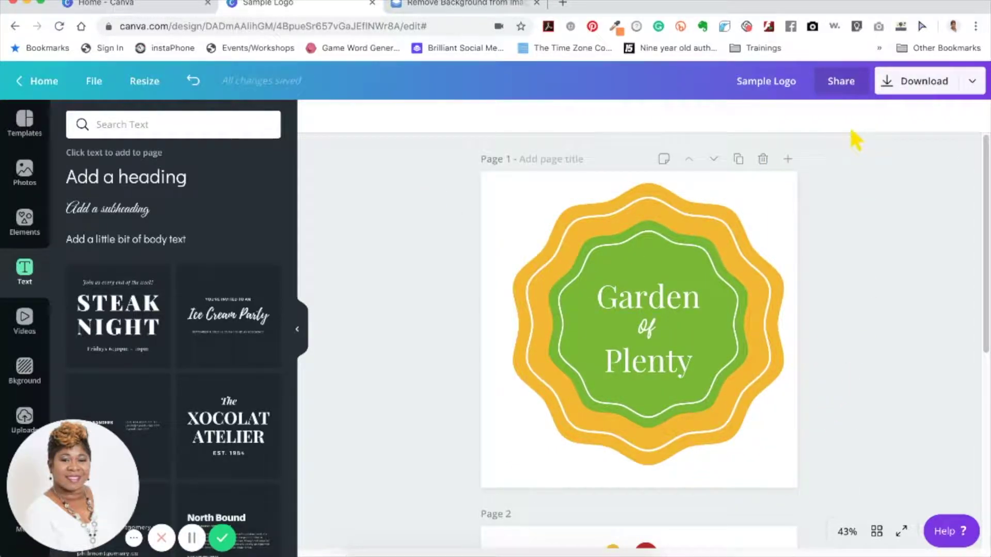
{"action": "left_click", "coordinate": [897, 89]}
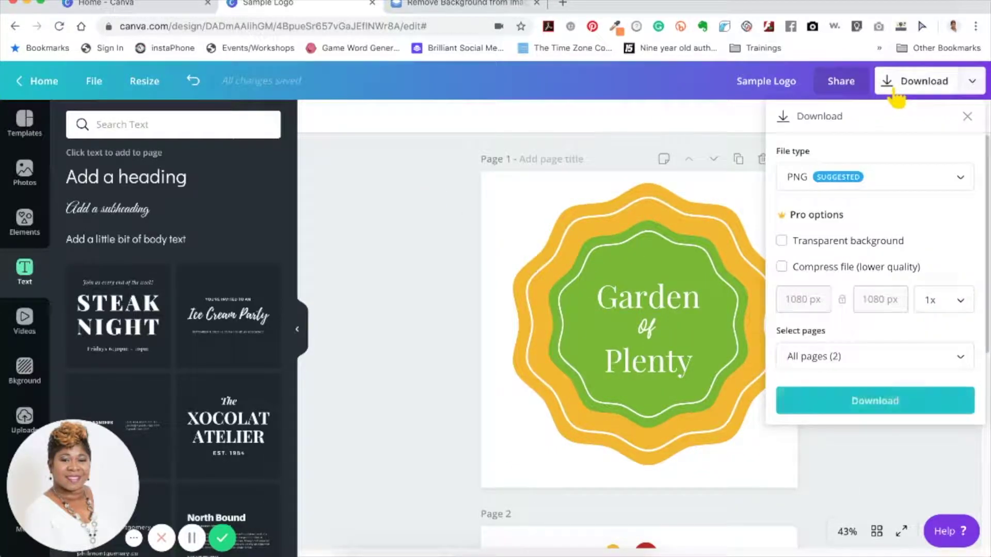
{"action": "left_click", "coordinate": [849, 357]}
{"action": "left_click", "coordinate": [843, 435]}
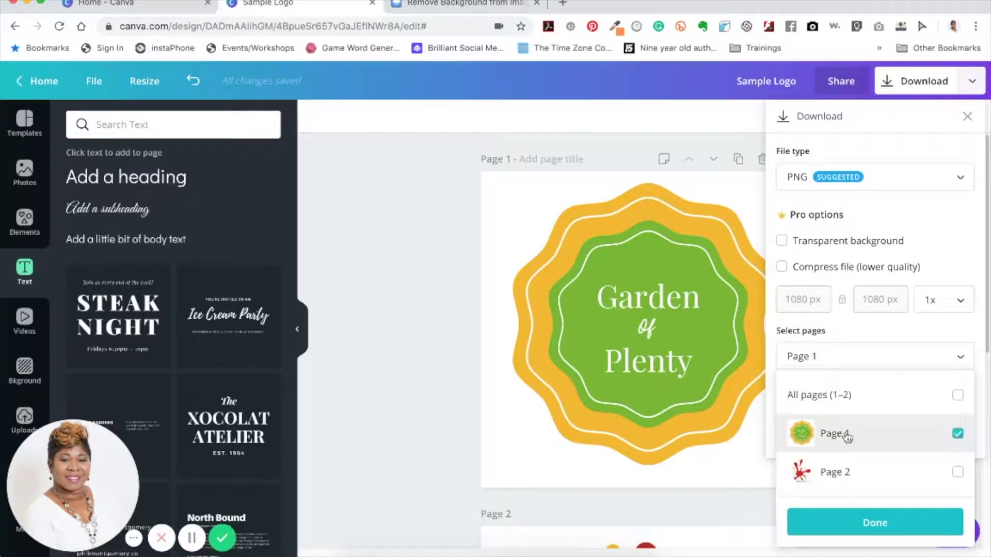
{"action": "left_click", "coordinate": [888, 522]}
{"action": "left_click", "coordinate": [881, 413]}
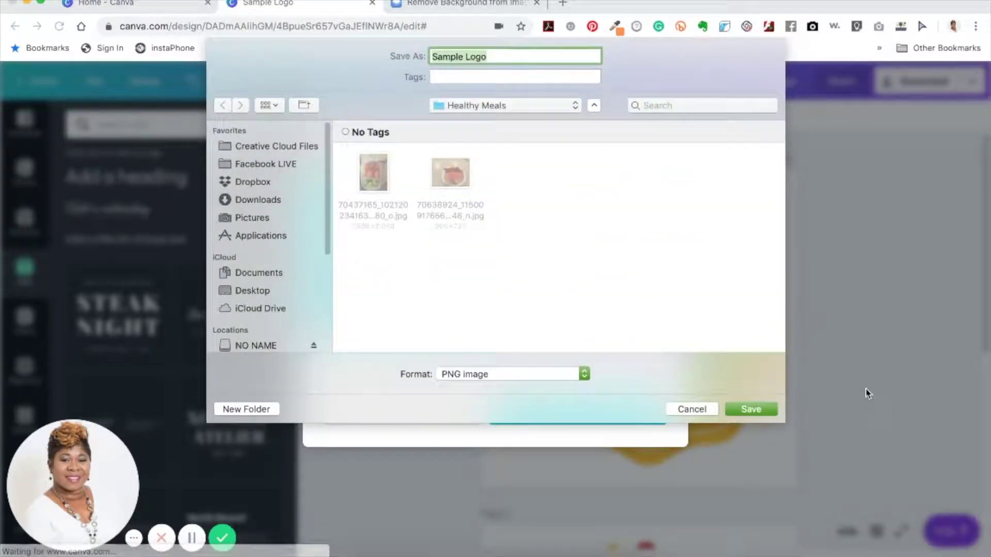
Save it as Sample Logo.png in the Canva Videos 30 Day Campaign folder, then go to remove.bg.
{"action": "left_click", "coordinate": [482, 109]}
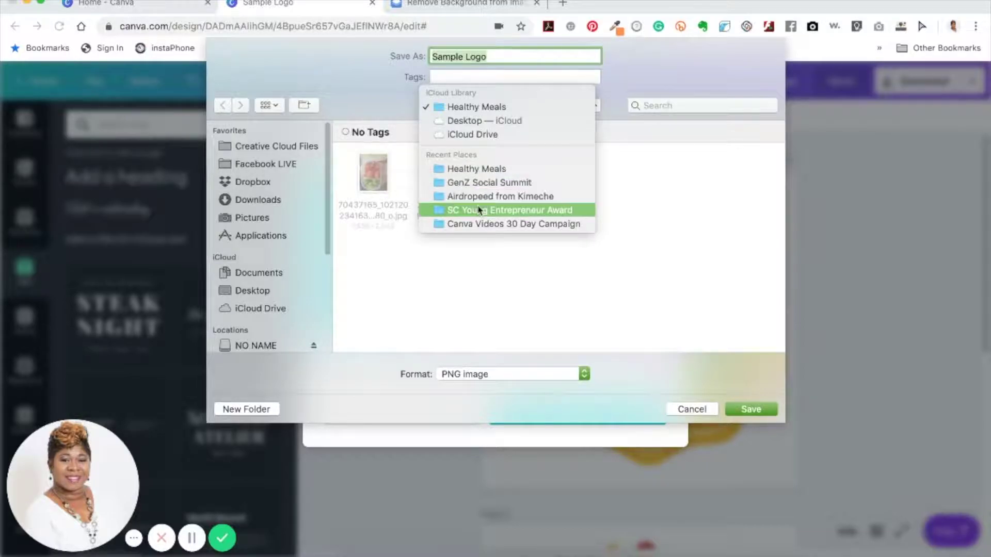
{"action": "left_click", "coordinate": [477, 227]}
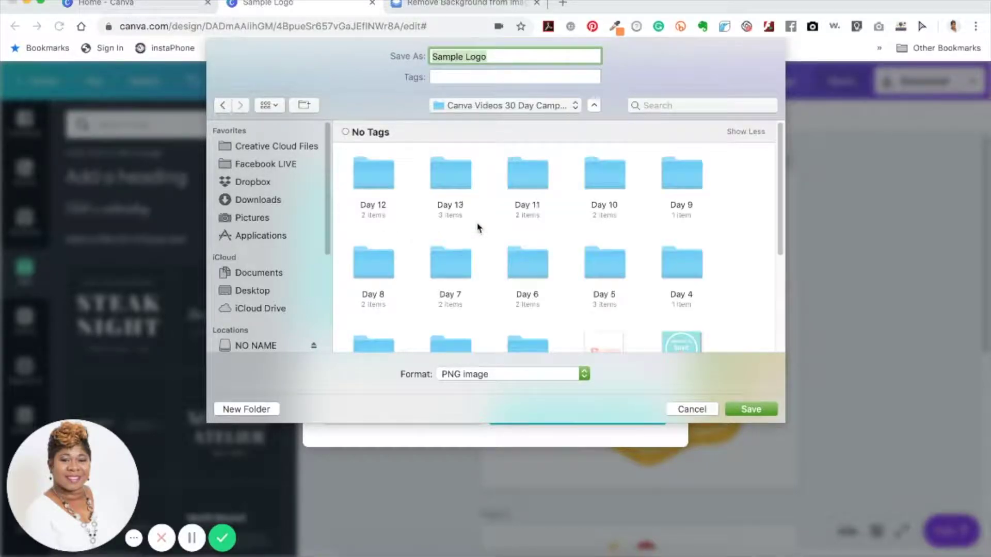
{"action": "left_click", "coordinate": [743, 410]}
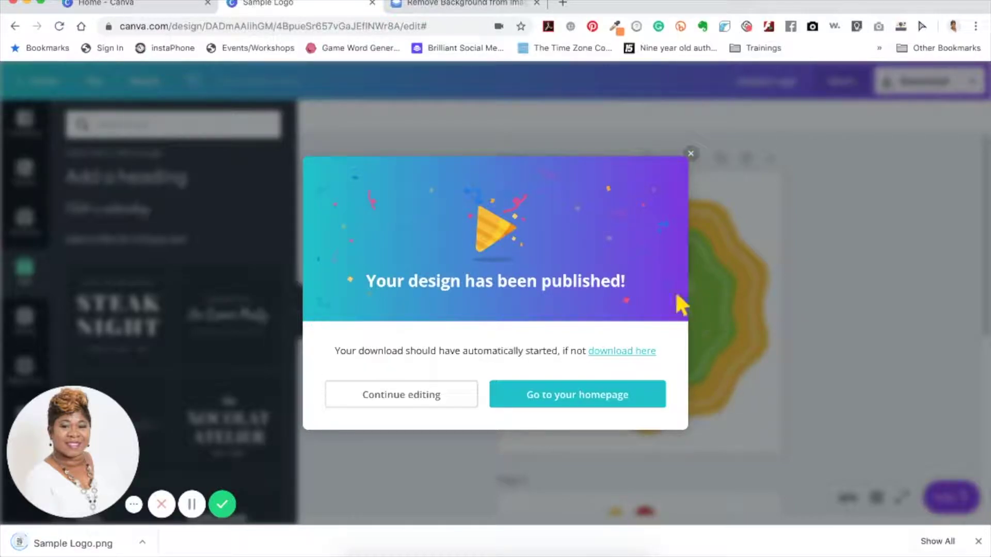
{"action": "left_click", "coordinate": [691, 153]}
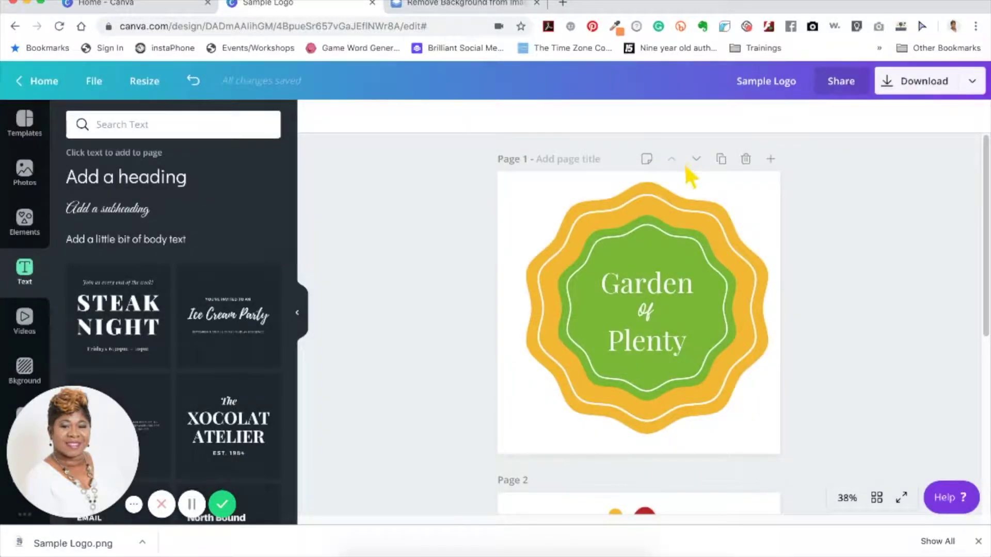
{"action": "left_click", "coordinate": [435, 5]}
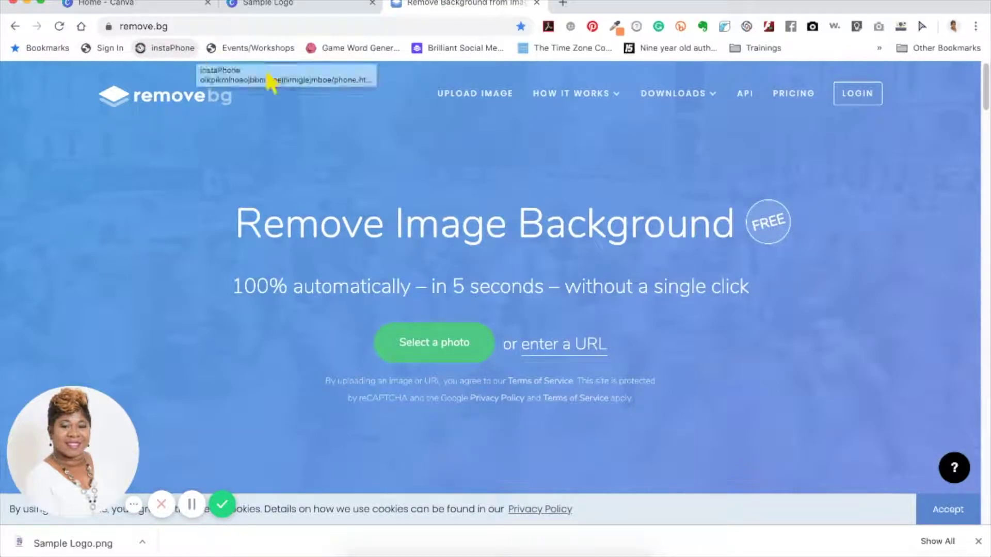
Upload Sample Logo.png from the Canva Videos 30 Day Campaign folder to remove.bg.
{"action": "left_click", "coordinate": [436, 345]}
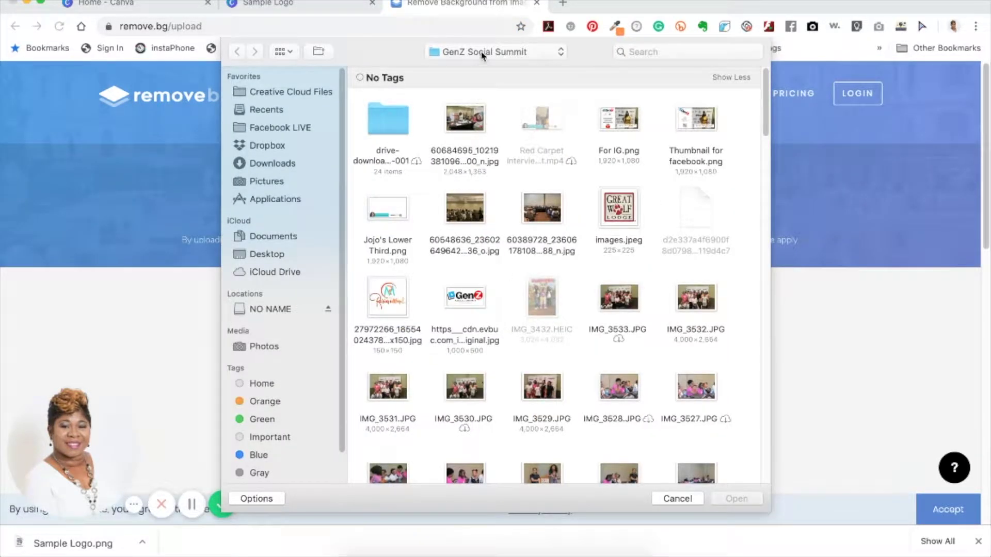
{"action": "left_click", "coordinate": [482, 53]}
{"action": "left_click", "coordinate": [462, 134]}
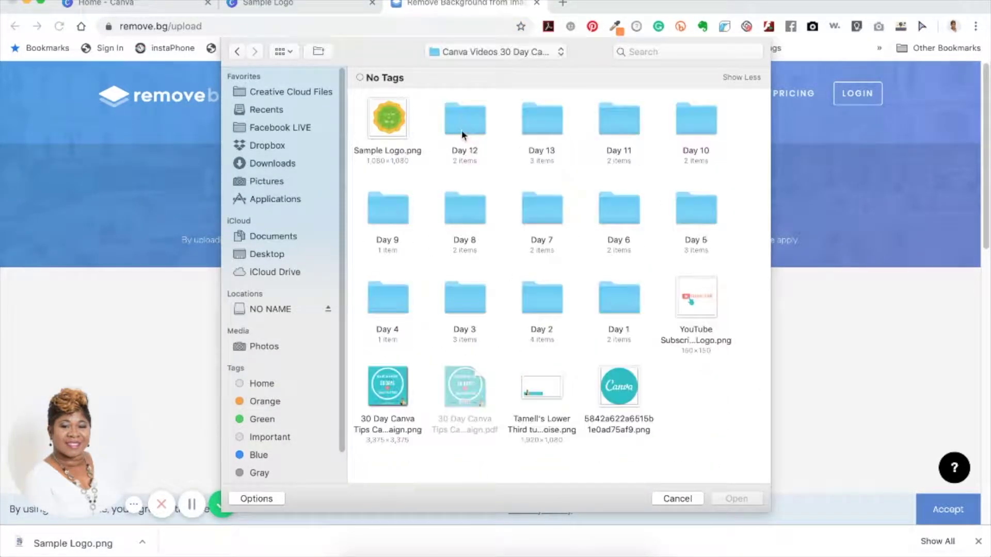
{"action": "left_click", "coordinate": [398, 119]}
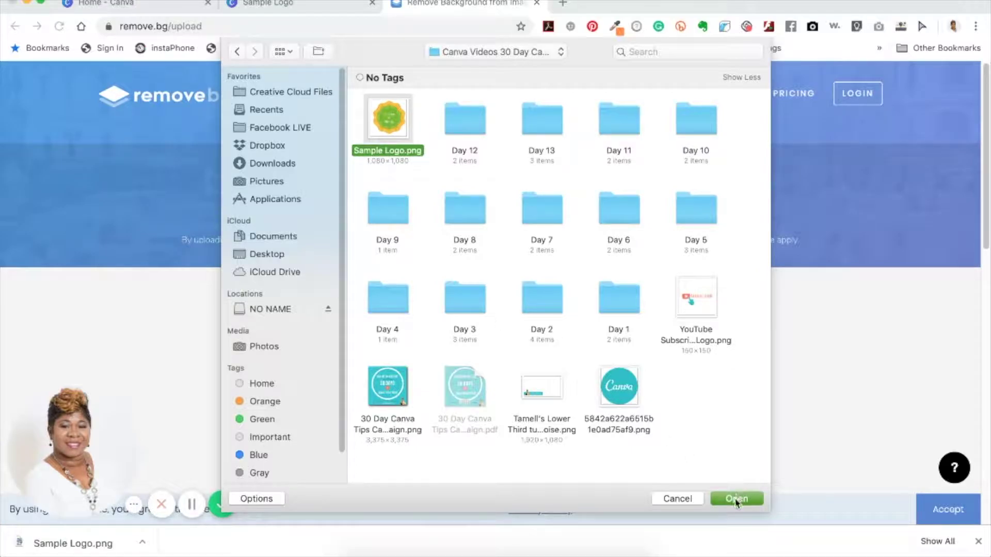
{"action": "left_click", "coordinate": [736, 498]}
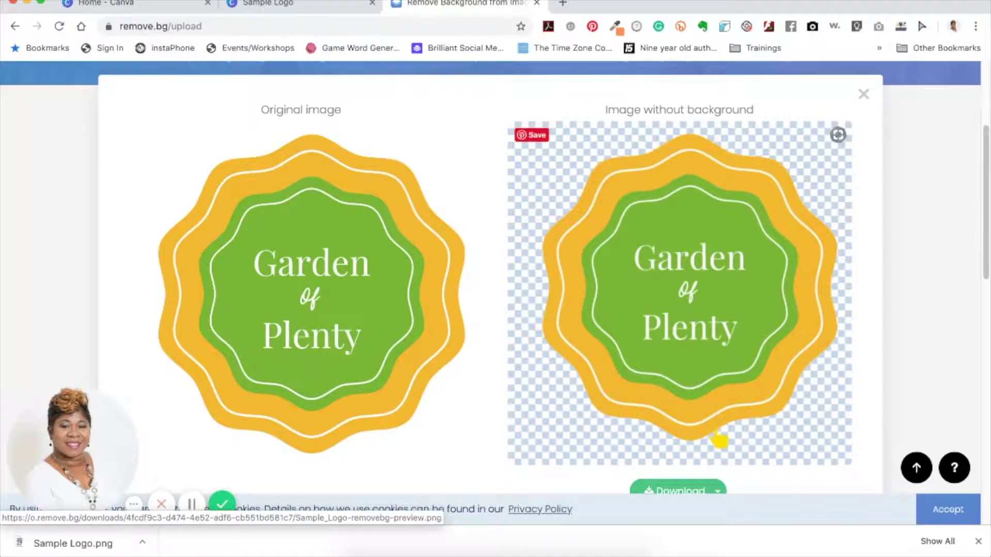
{"action": "scroll", "coordinate": [719, 438], "scroll_direction": "down", "scroll_amount": 2}
Save the background-free logo as 'transparent Sample_Logo-removebg-preview.png'.
{"action": "left_click", "coordinate": [682, 444]}
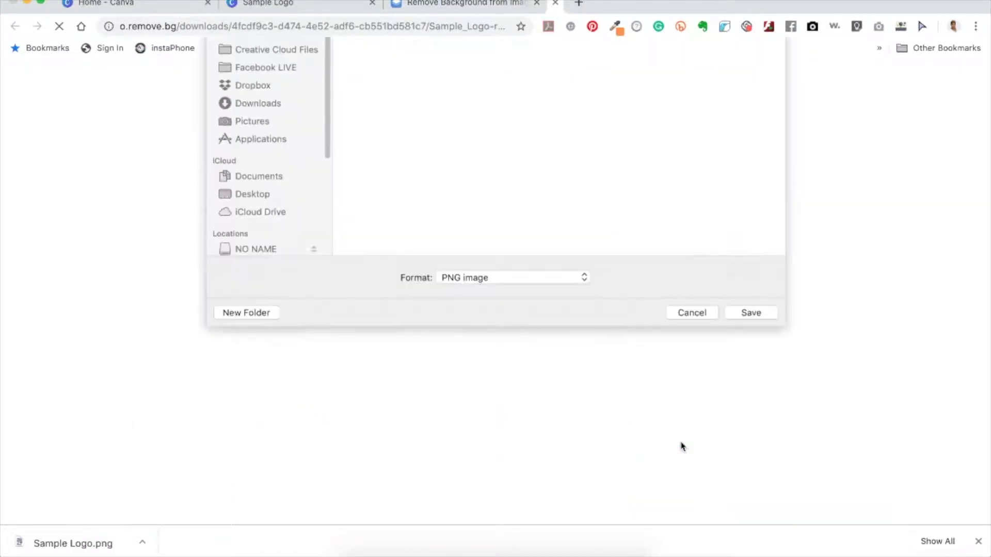
{"action": "key", "text": "Left"}
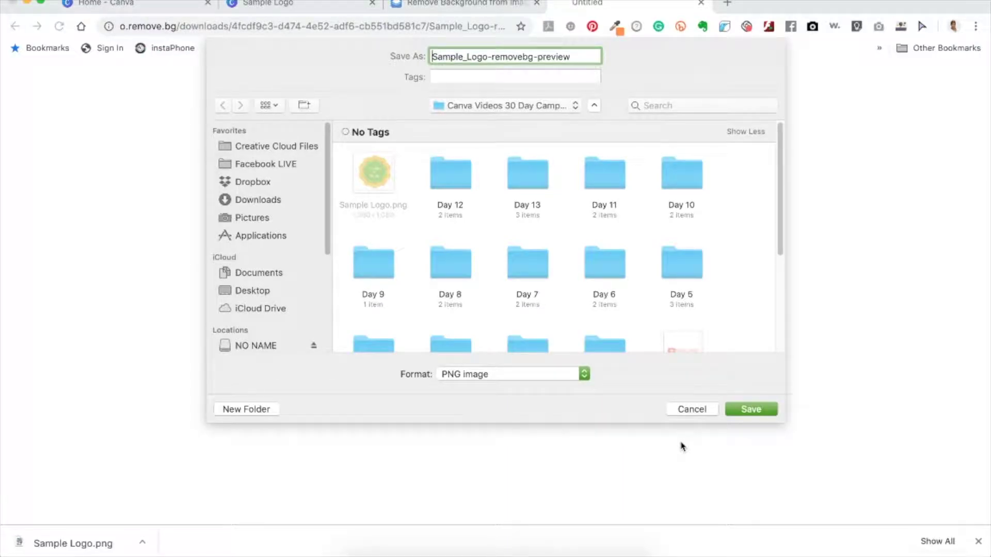
{"action": "type", "text": "transparent"}
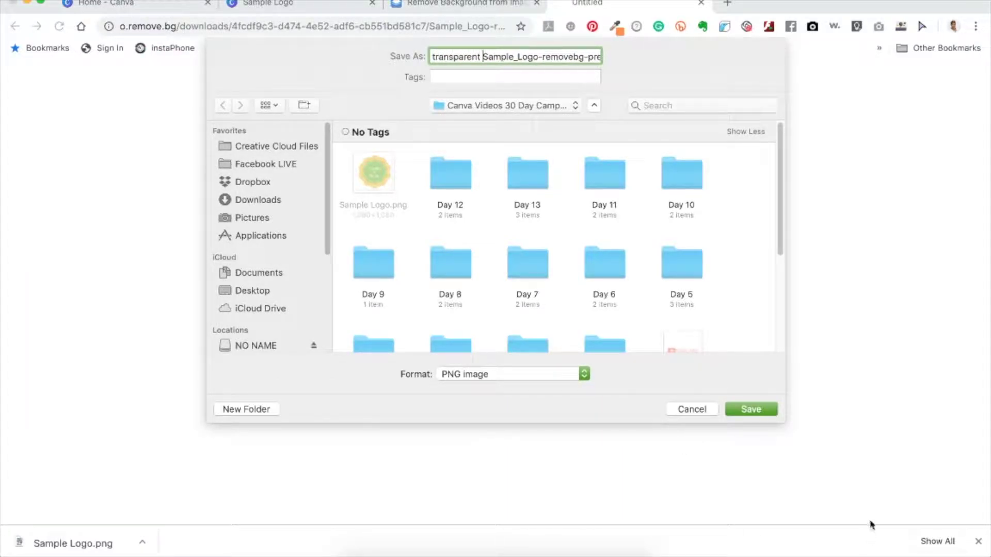
{"action": "left_click", "coordinate": [767, 411]}
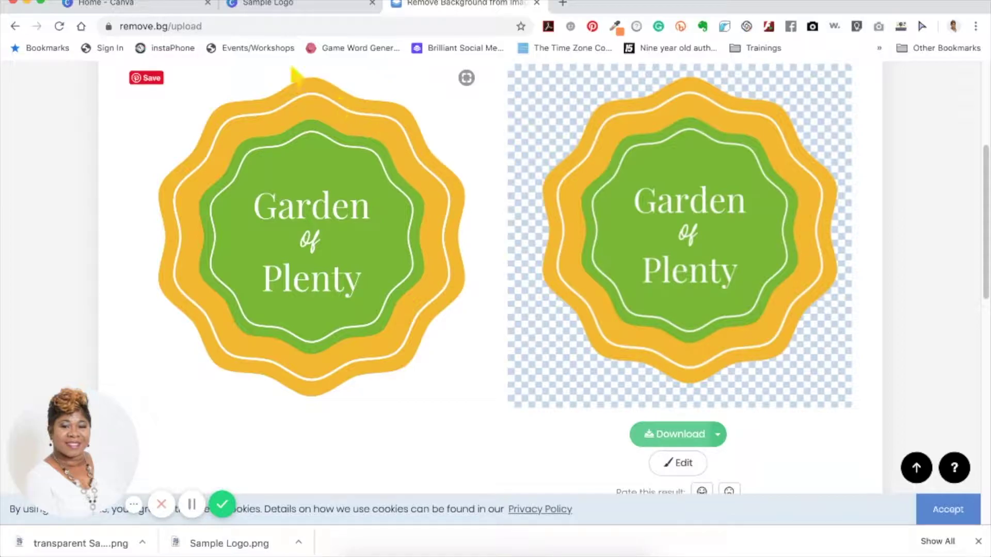
Open the Sample Logo design for editing in Canva.
{"action": "left_click", "coordinate": [171, 4]}
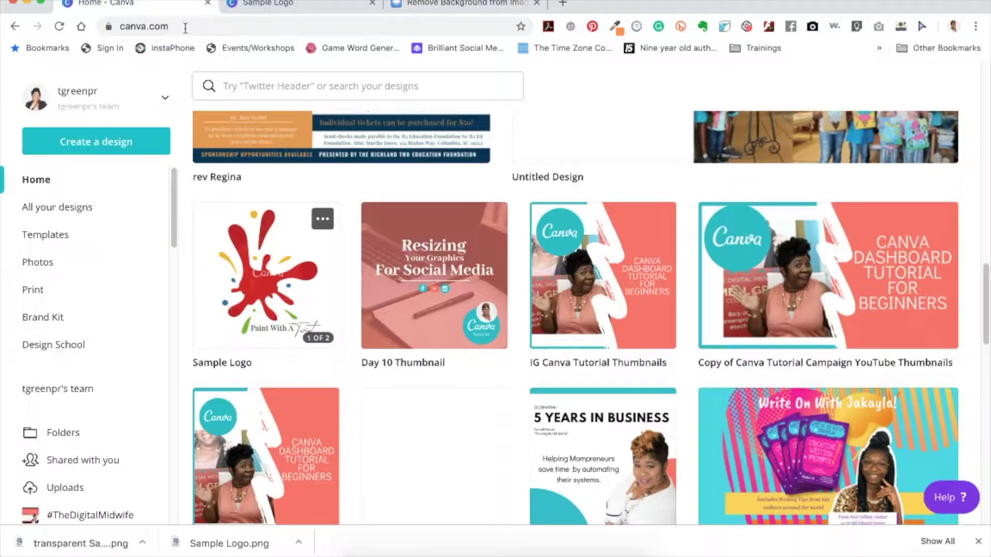
{"action": "left_click", "coordinate": [266, 4]}
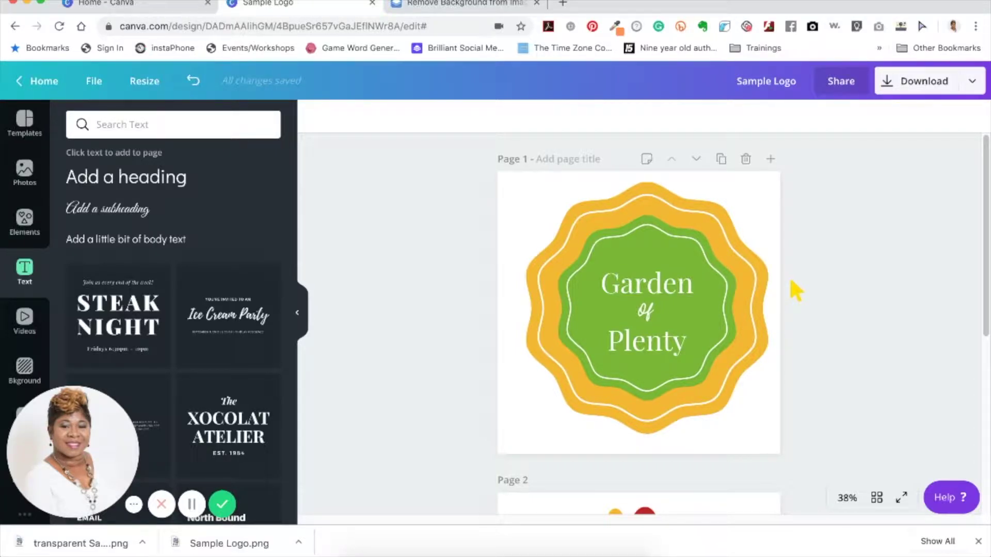
{"action": "scroll", "coordinate": [790, 282], "scroll_direction": "down", "scroll_amount": 6}
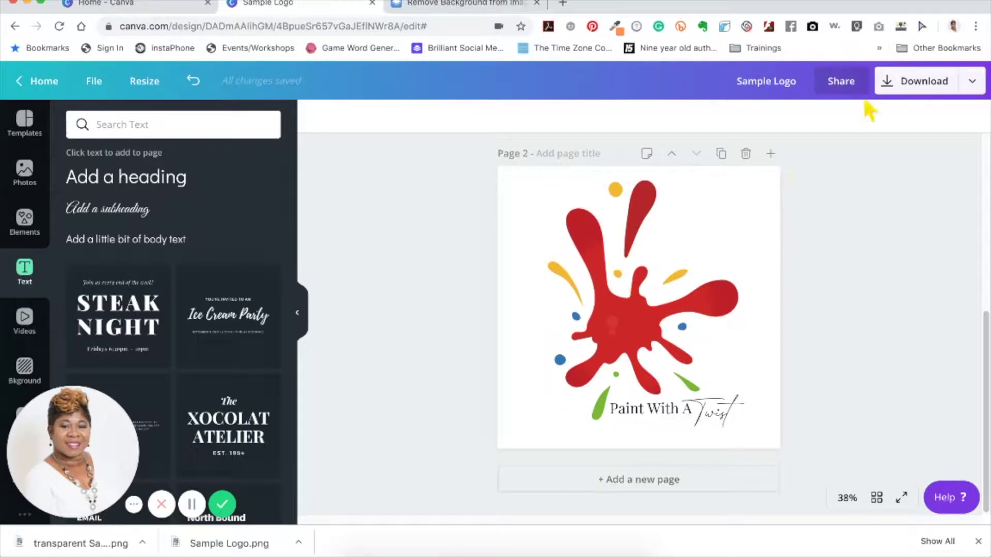
Download only Page 2, the paint-splash logo, as Sample Logo (1).png.
{"action": "left_click", "coordinate": [888, 94]}
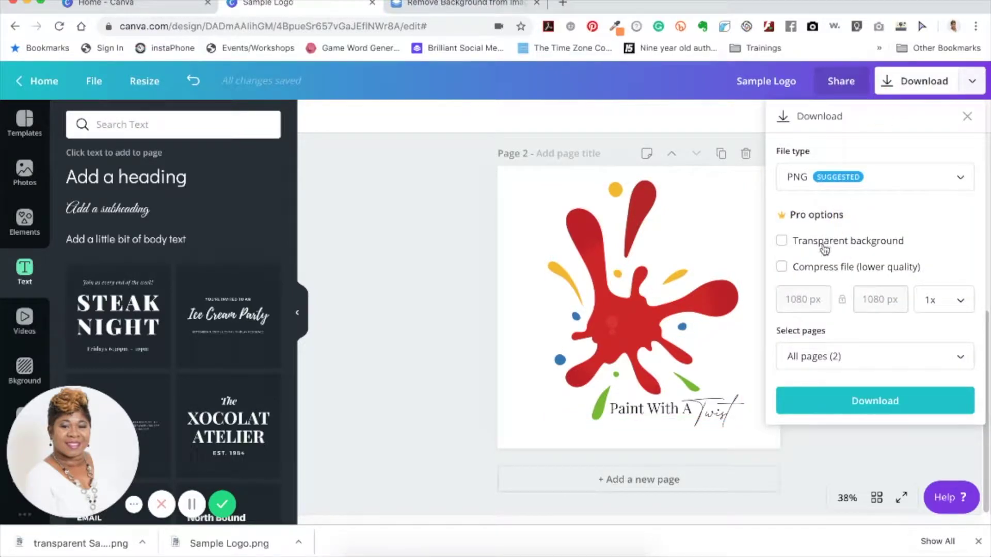
{"action": "left_click", "coordinate": [834, 356]}
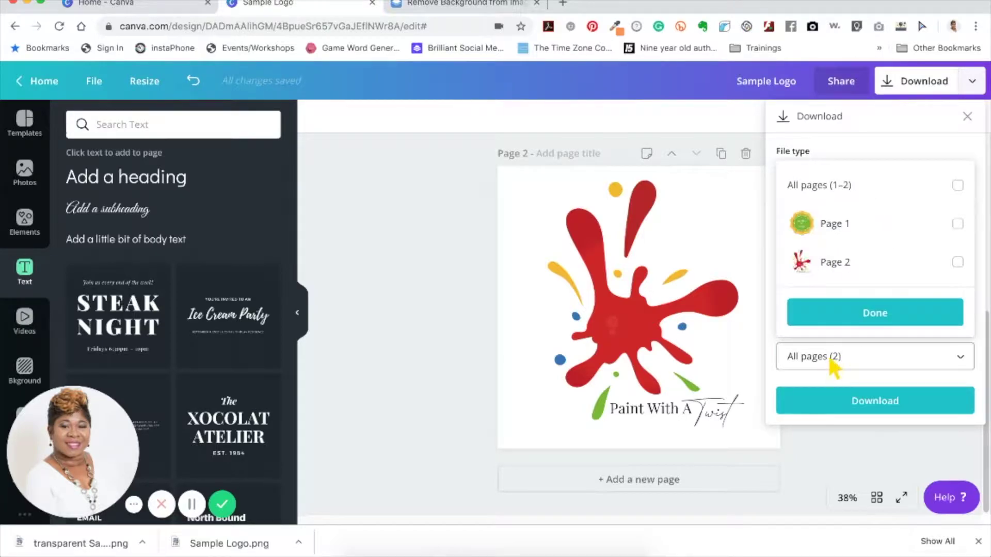
{"action": "left_click", "coordinate": [841, 274]}
{"action": "left_click", "coordinate": [838, 314]}
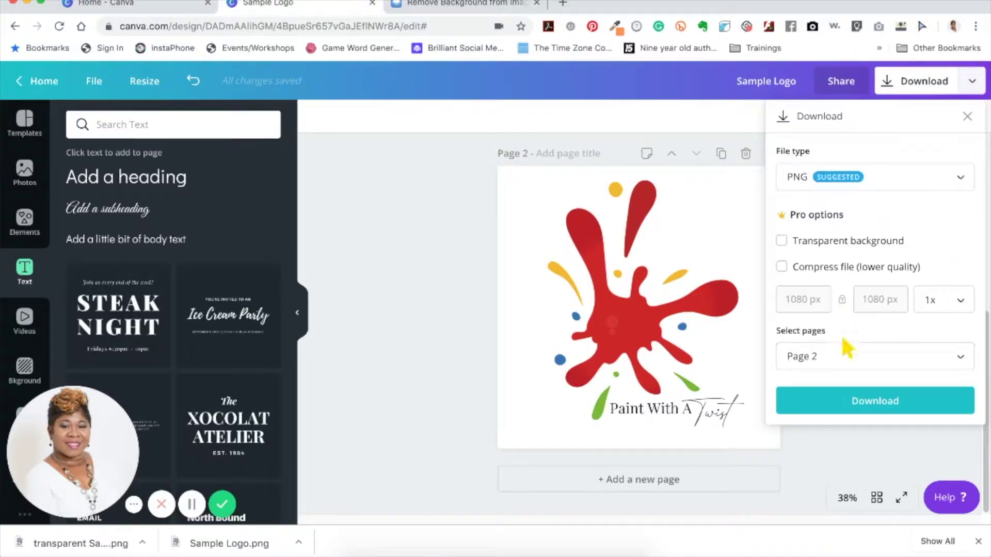
{"action": "left_click", "coordinate": [852, 401]}
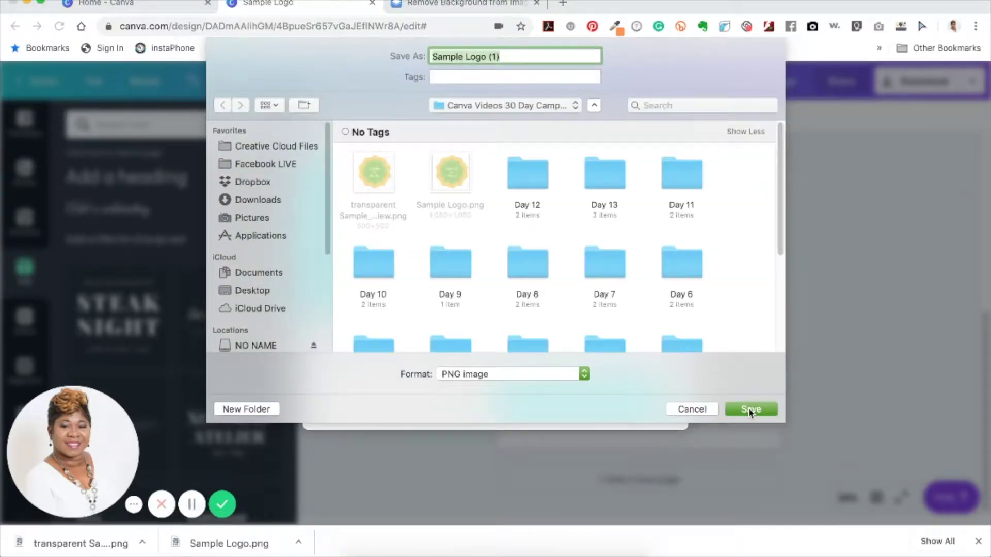
{"action": "left_click", "coordinate": [749, 409]}
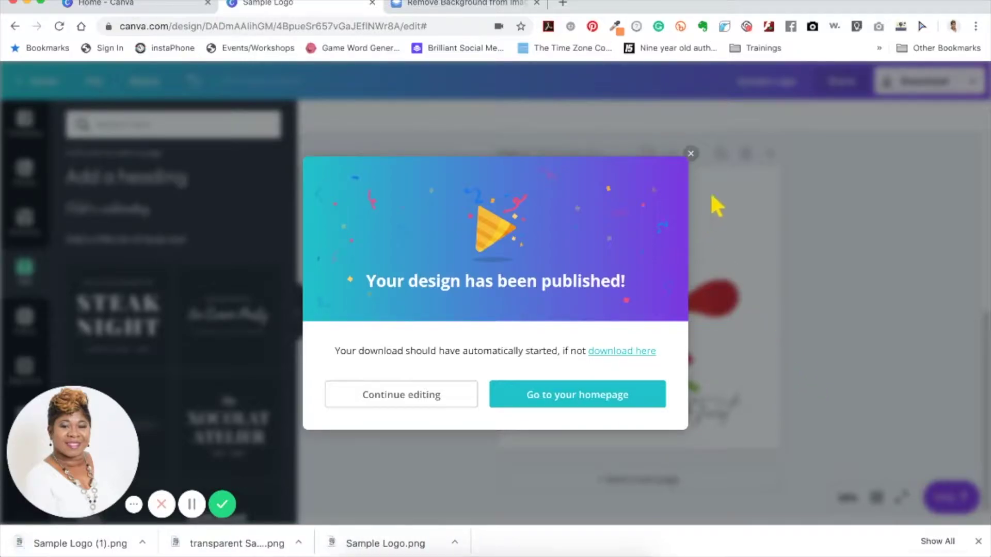
{"action": "left_click", "coordinate": [690, 153]}
Run Sample Logo (1).png through remove.bg, then close the background-removal results.
{"action": "left_click", "coordinate": [462, 4]}
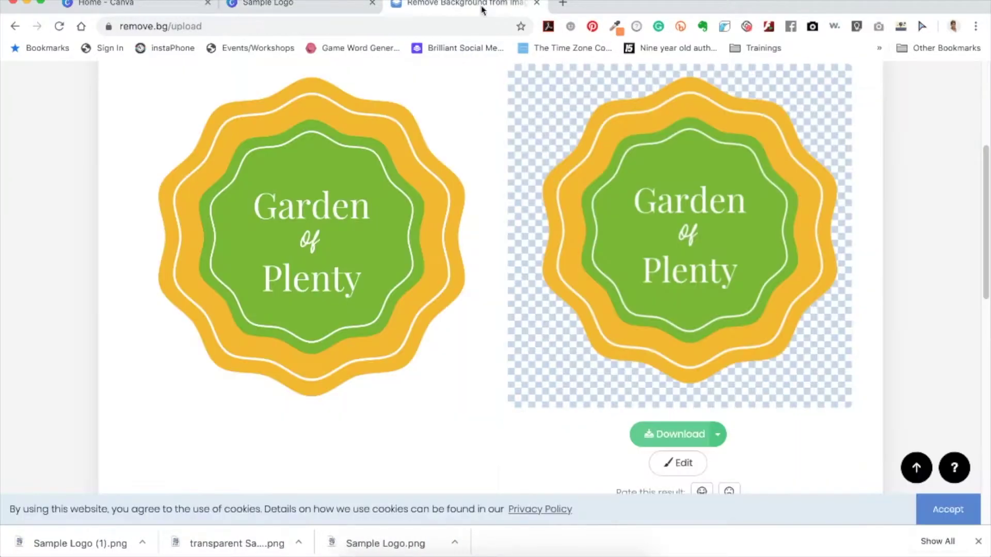
{"action": "scroll", "coordinate": [790, 350], "scroll_direction": "down", "scroll_amount": 10}
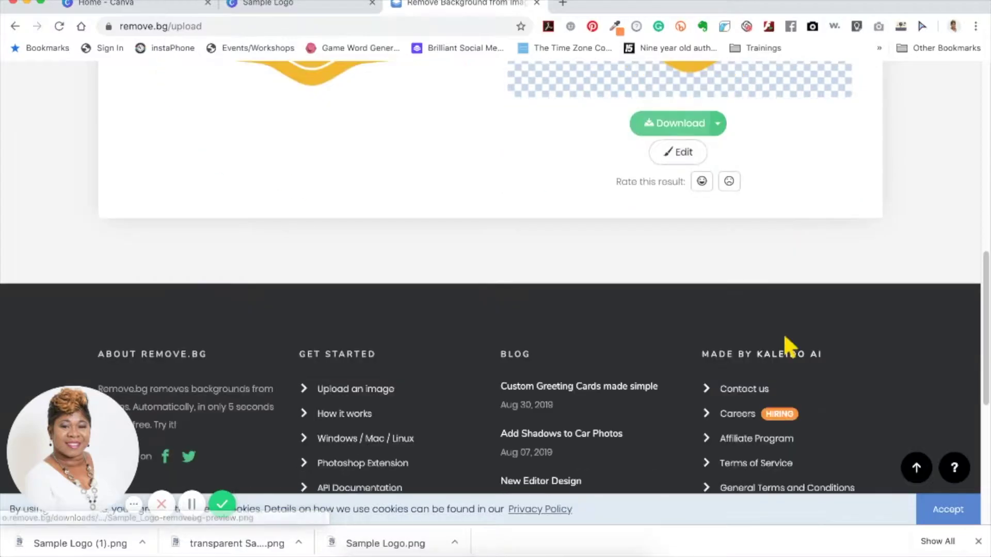
{"action": "scroll", "coordinate": [785, 343], "scroll_direction": "up", "scroll_amount": 15}
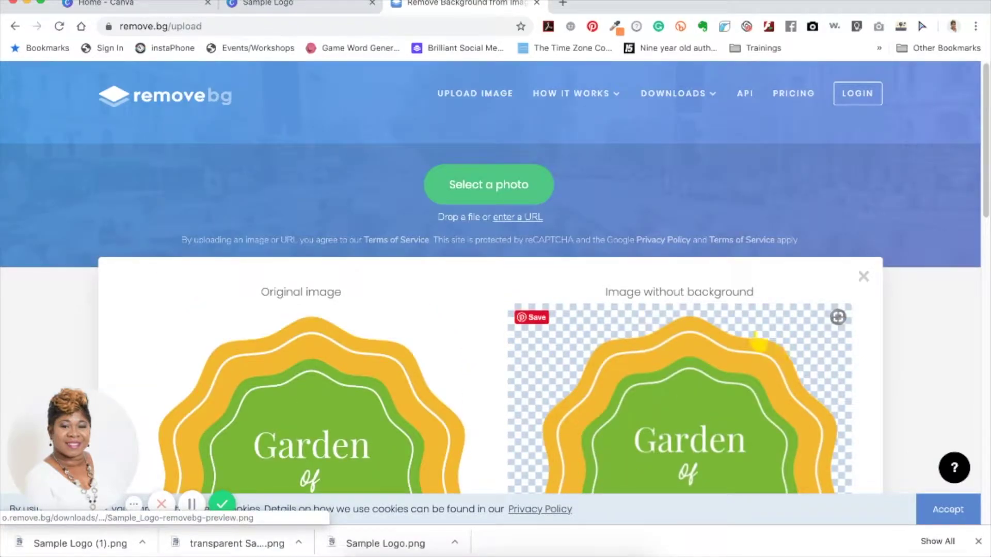
{"action": "left_click", "coordinate": [483, 194]}
{"action": "left_click", "coordinate": [391, 142]}
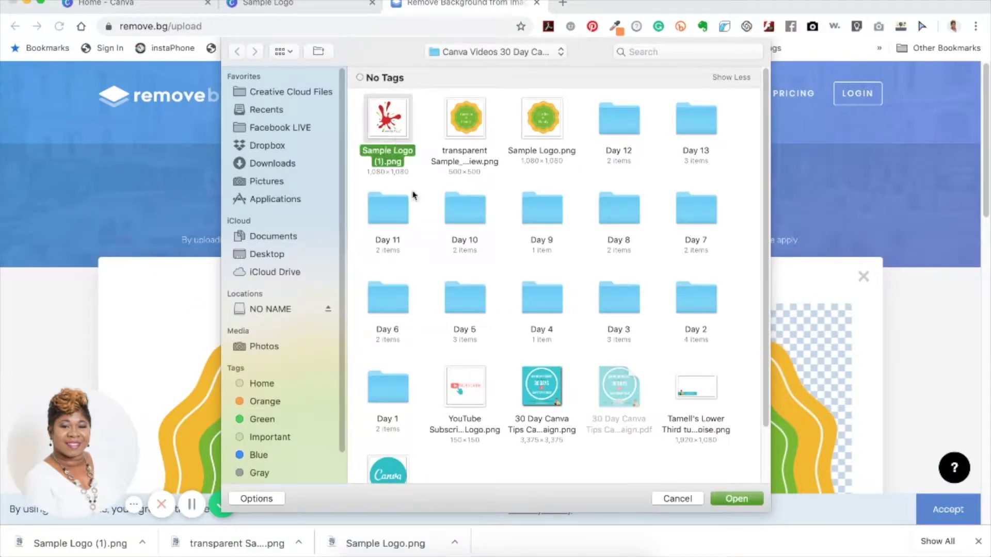
{"action": "left_click", "coordinate": [728, 504]}
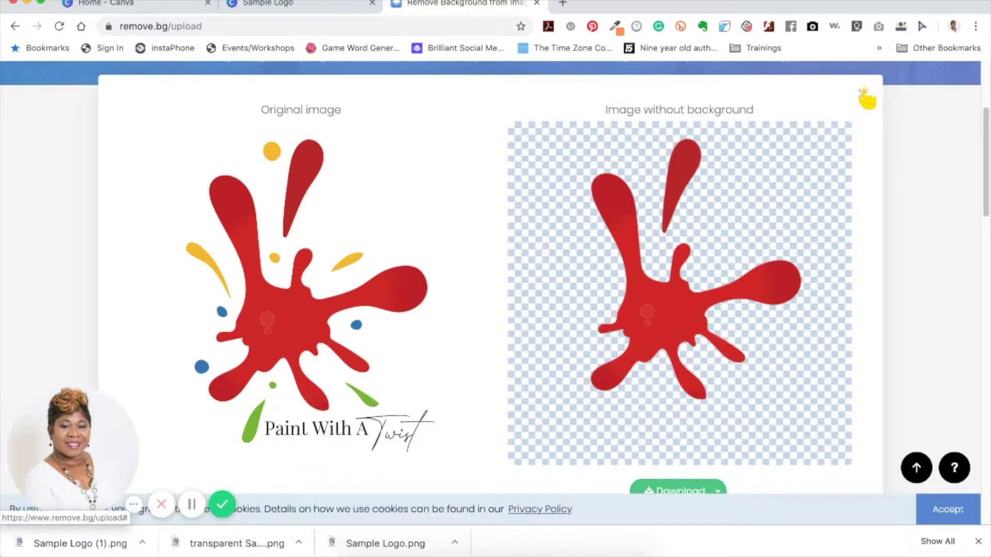
{"action": "left_click", "coordinate": [863, 97]}
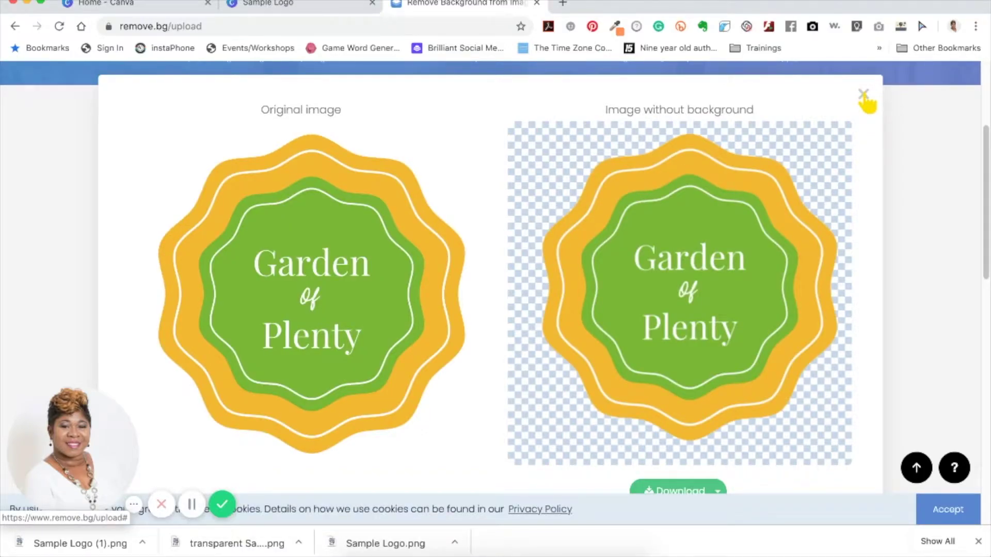
{"action": "left_click", "coordinate": [862, 96]}
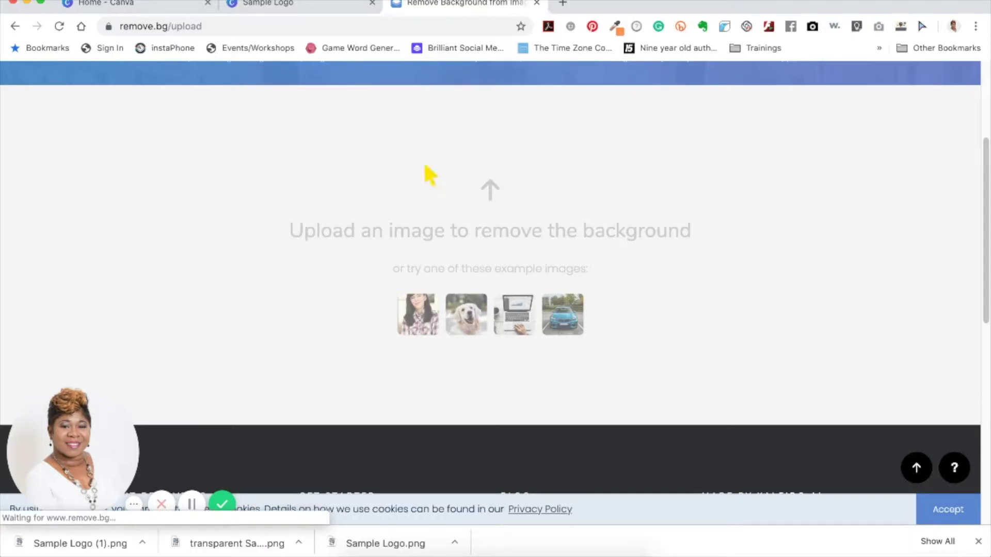
{"action": "left_click", "coordinate": [275, 8]}
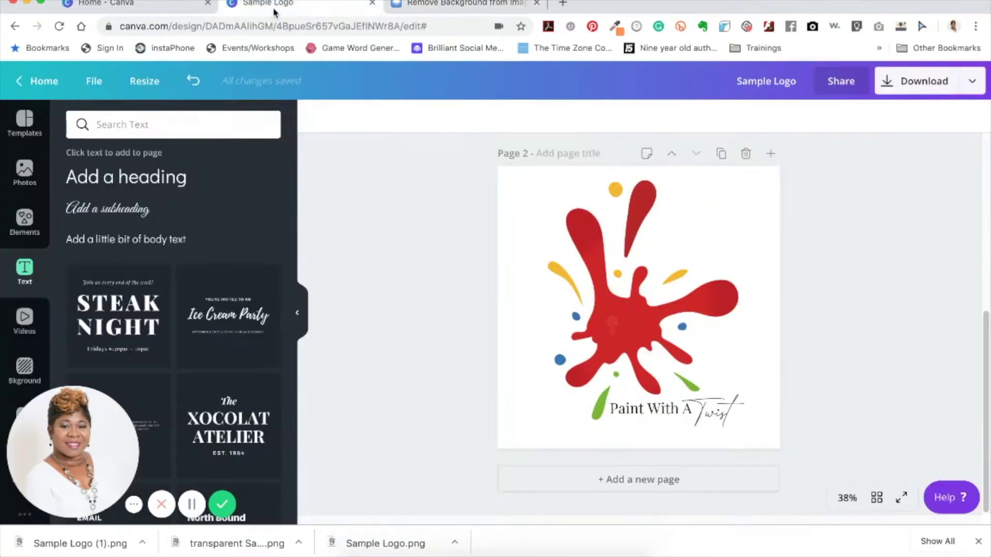
{"action": "scroll", "coordinate": [472, 272], "scroll_direction": "up", "scroll_amount": 5}
{"action": "scroll", "coordinate": [474, 277], "scroll_direction": "up", "scroll_amount": 2}
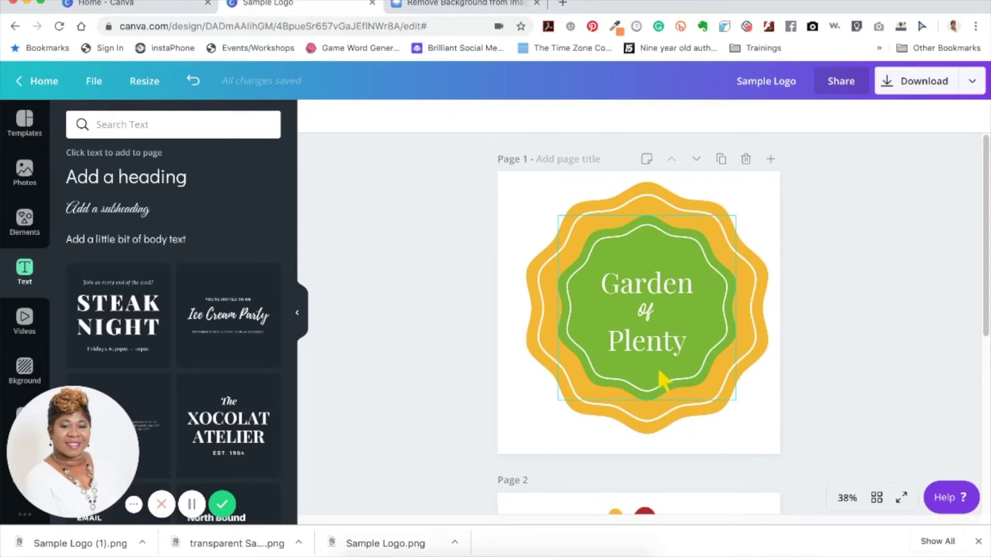
{"action": "scroll", "coordinate": [627, 366], "scroll_direction": "down", "scroll_amount": 5}
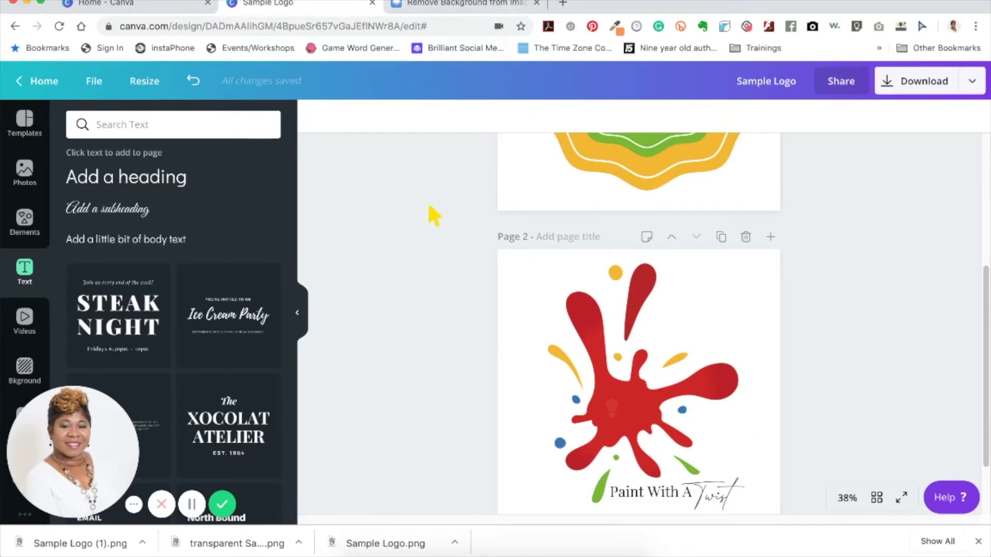
{"action": "scroll", "coordinate": [423, 289], "scroll_direction": "up", "scroll_amount": 5}
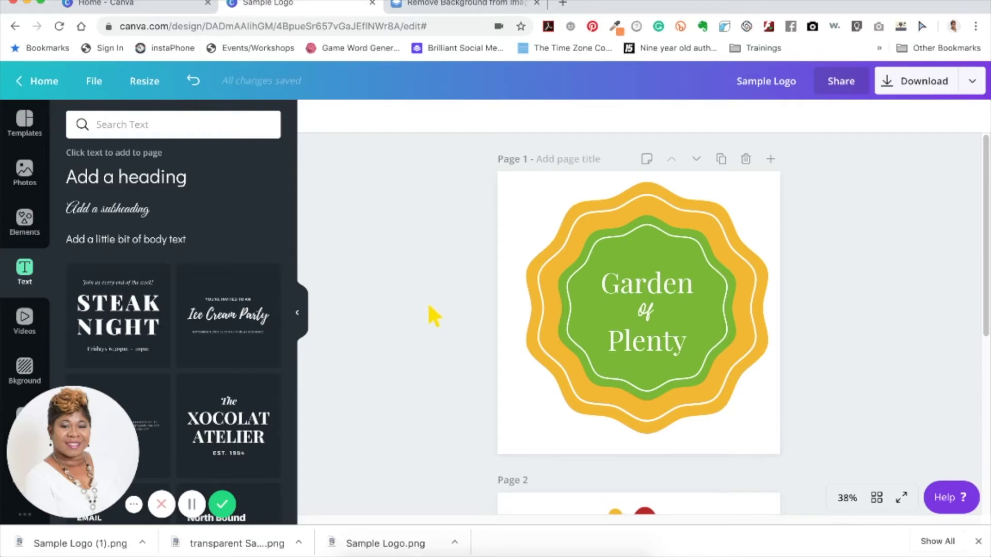